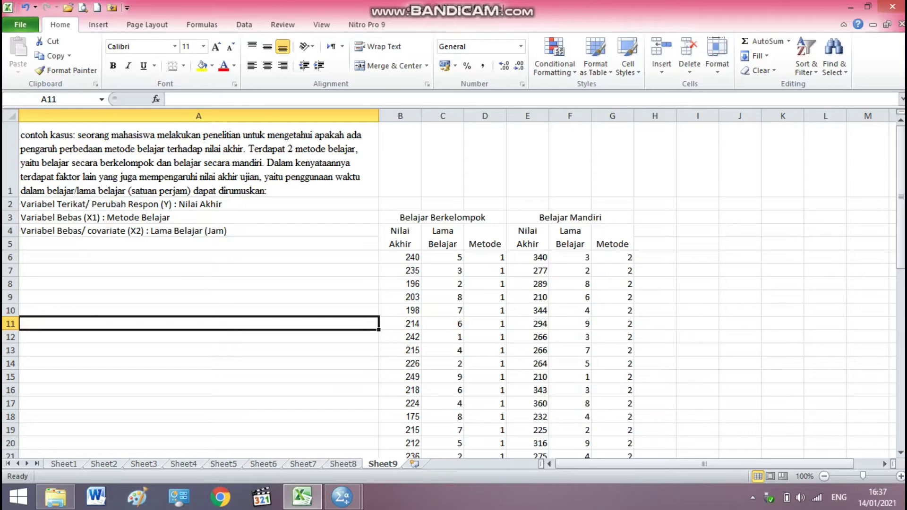
Examine the Belajar Berkelompok and Belajar Mandiri groups with their Nilai Akhir, Lama Belajar and Metode columns
{"action": "left_click", "coordinate": [443, 217]}
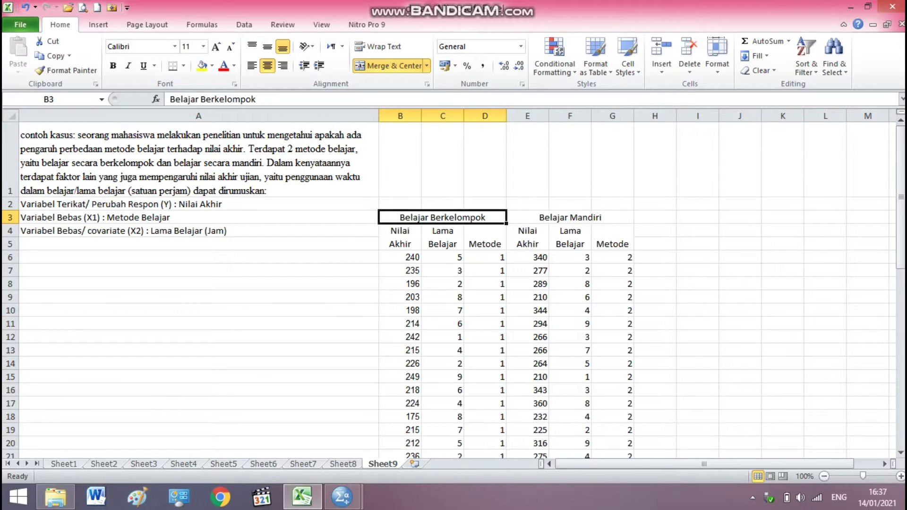
{"action": "left_click", "coordinate": [570, 217]}
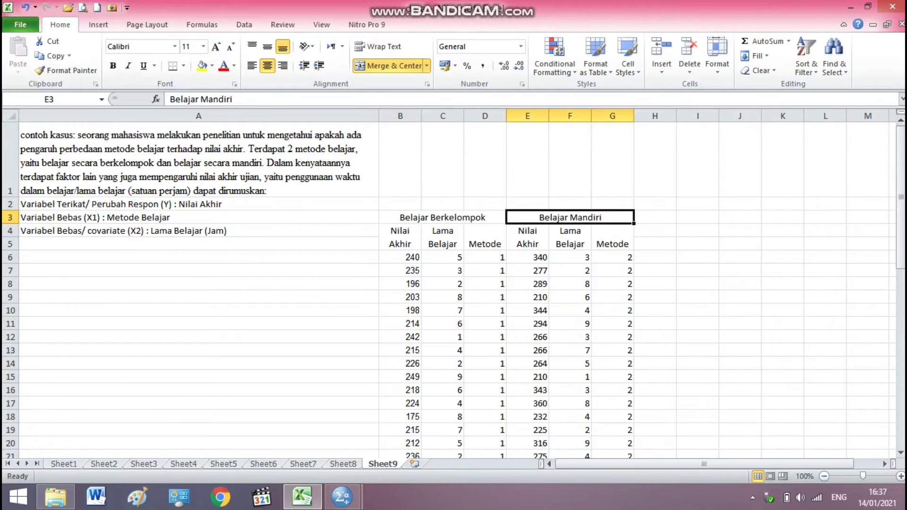
{"action": "left_click", "coordinate": [400, 237]}
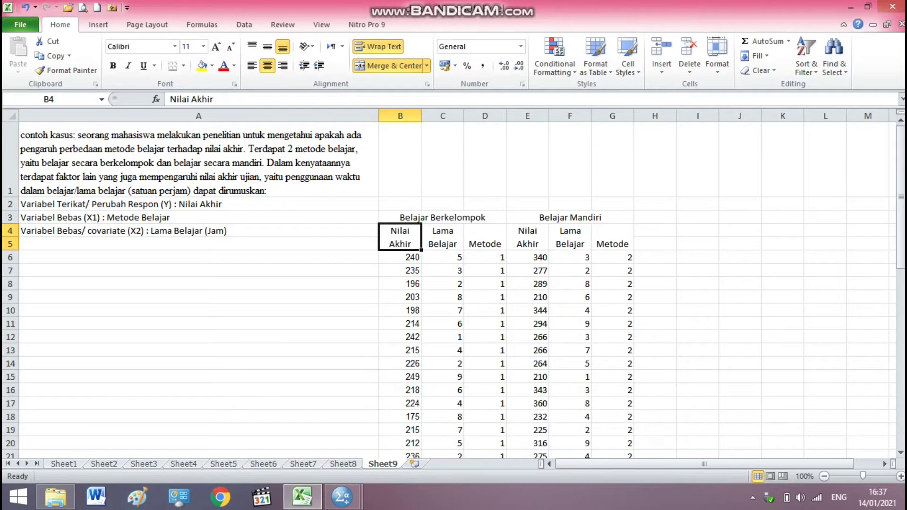
{"action": "left_click", "coordinate": [400, 257]}
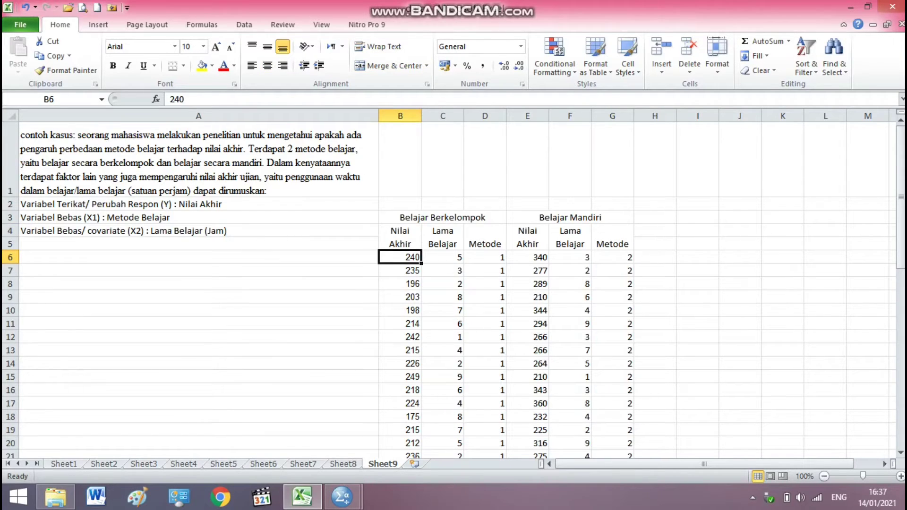
{"action": "left_click", "coordinate": [527, 237]}
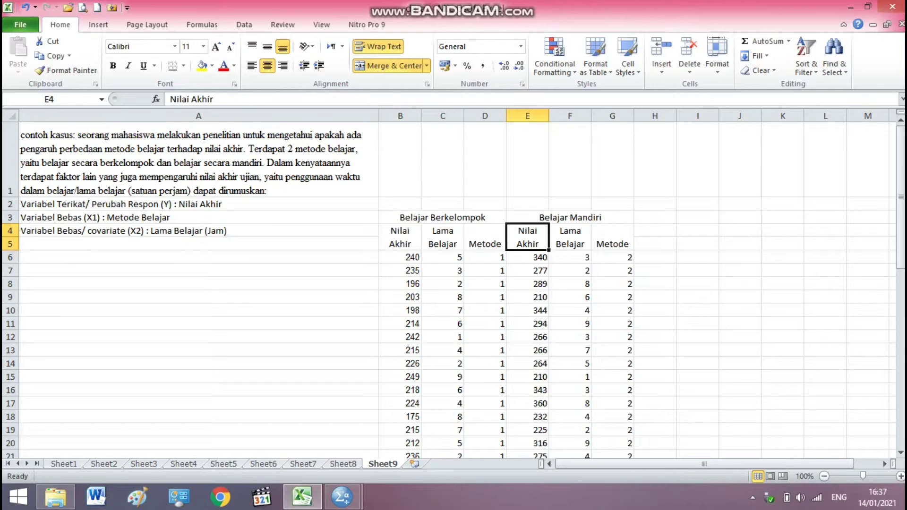
{"action": "left_click", "coordinate": [485, 237]}
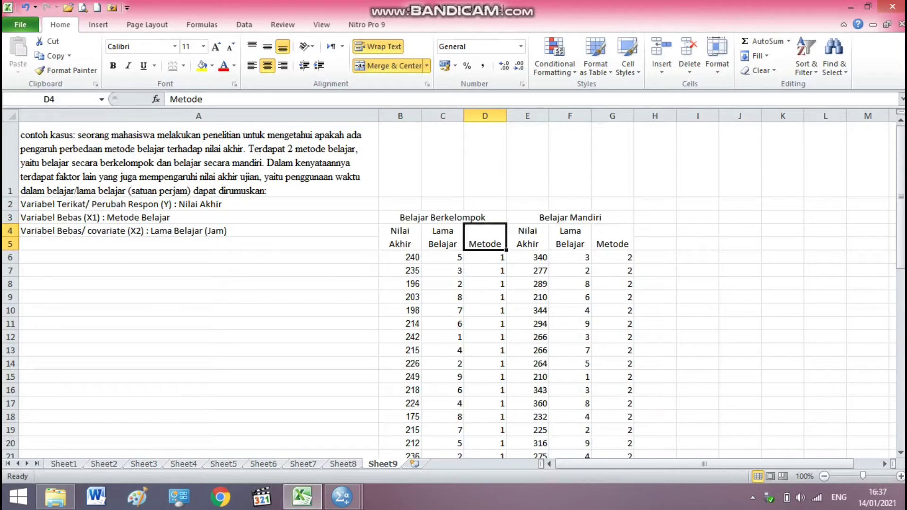
{"action": "left_click", "coordinate": [443, 270]}
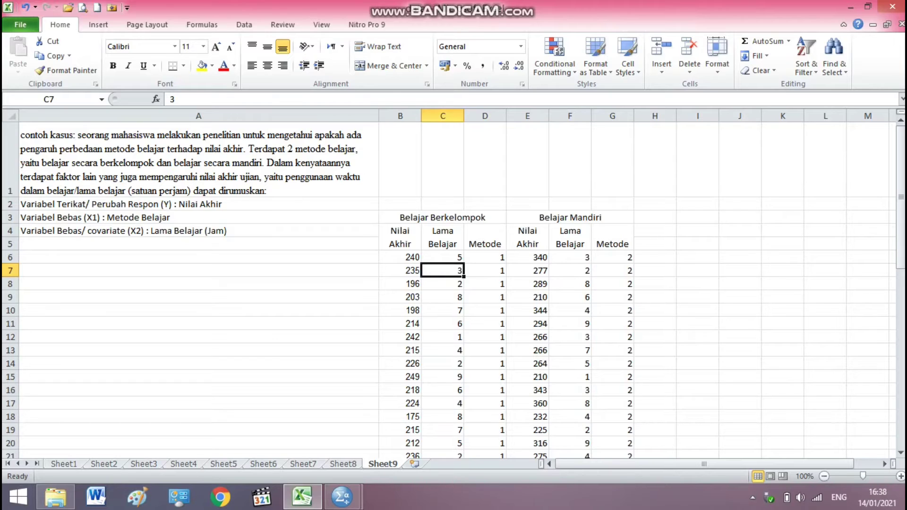
Copy the Belajar Berkelompok data in B6:D55 and paste it into the empty SPSS dataset starting at row 1
{"action": "left_click_drag", "start_coordinate": [402, 257], "coordinate": [501, 437]}
{"action": "key", "text": "ctrl+c"}
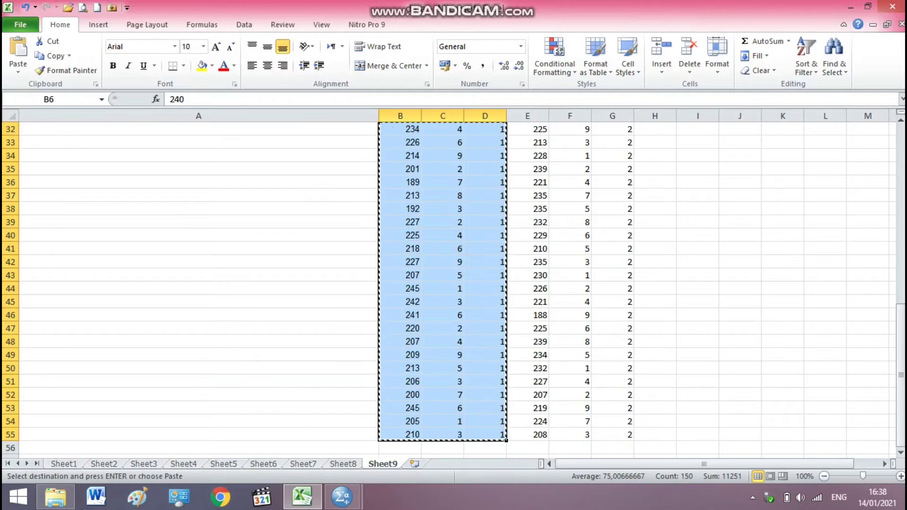
{"action": "mouse_move", "coordinate": [341, 496]}
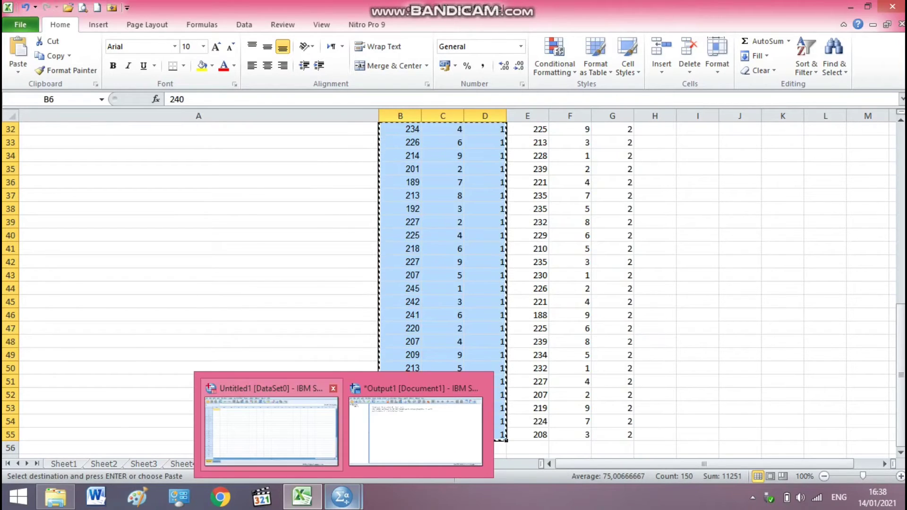
{"action": "left_click", "coordinate": [270, 423]}
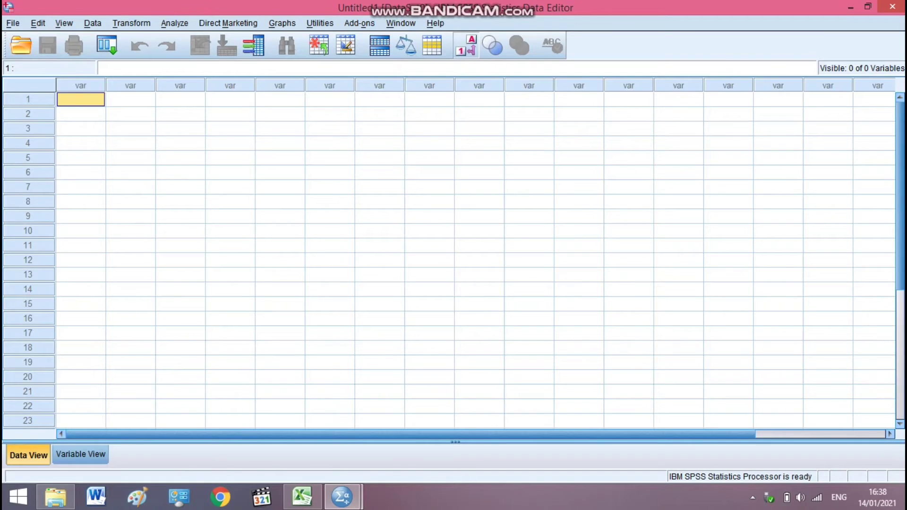
{"action": "key", "text": "ctrl+v"}
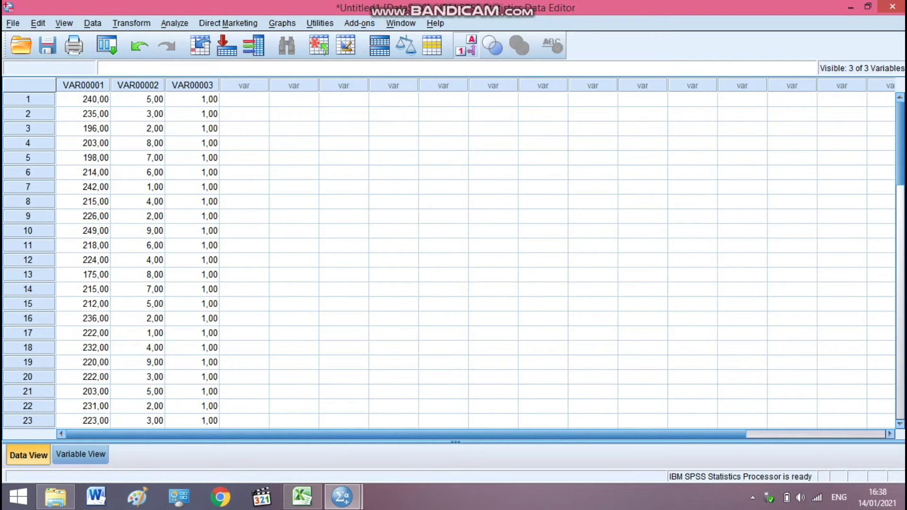
Switch back to Excel and copy the Belajar Mandiri data in E6:G55
{"action": "left_click", "coordinate": [302, 496]}
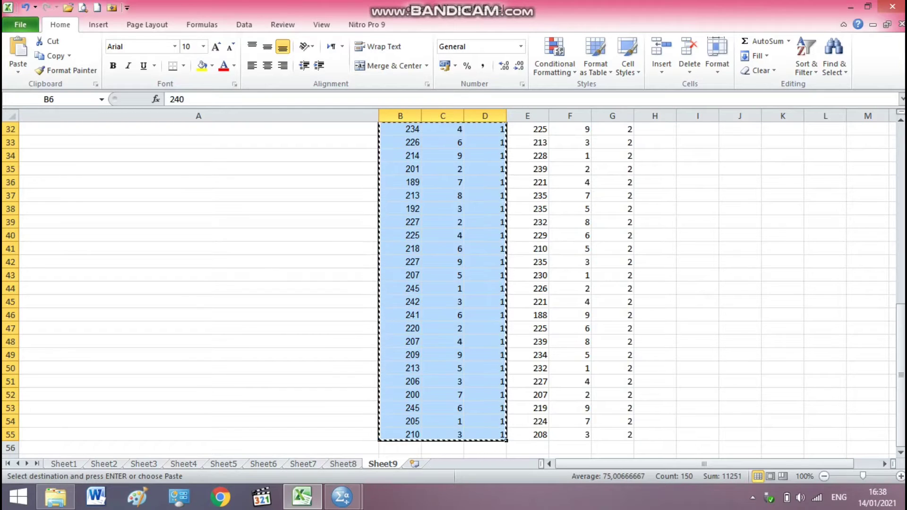
{"action": "left_click_drag", "start_coordinate": [901, 375], "coordinate": [900, 199]}
{"action": "left_click_drag", "start_coordinate": [527, 257], "coordinate": [628, 436]}
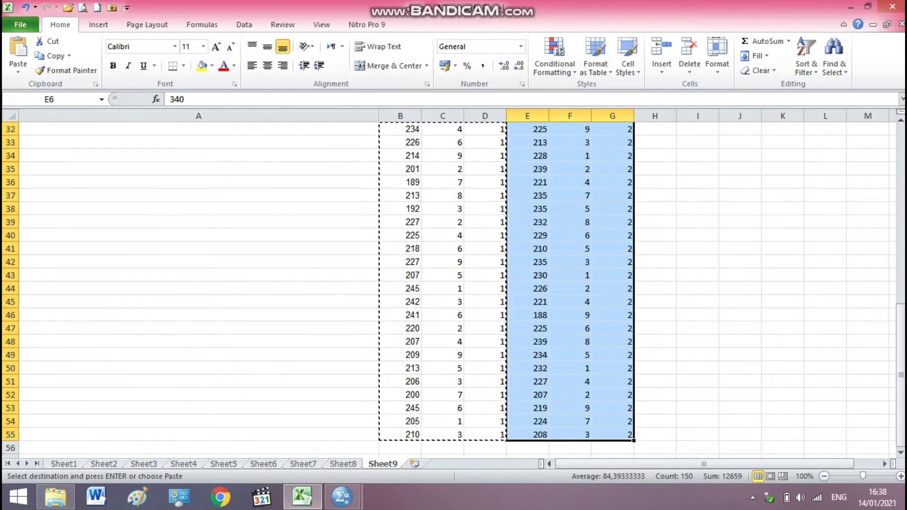
{"action": "key", "text": "ctrl+c"}
Switch to the SPSS dataset and paste the copied Belajar Mandiri data below the existing rows, starting at row 51 of the first variable
{"action": "mouse_move", "coordinate": [342, 496]}
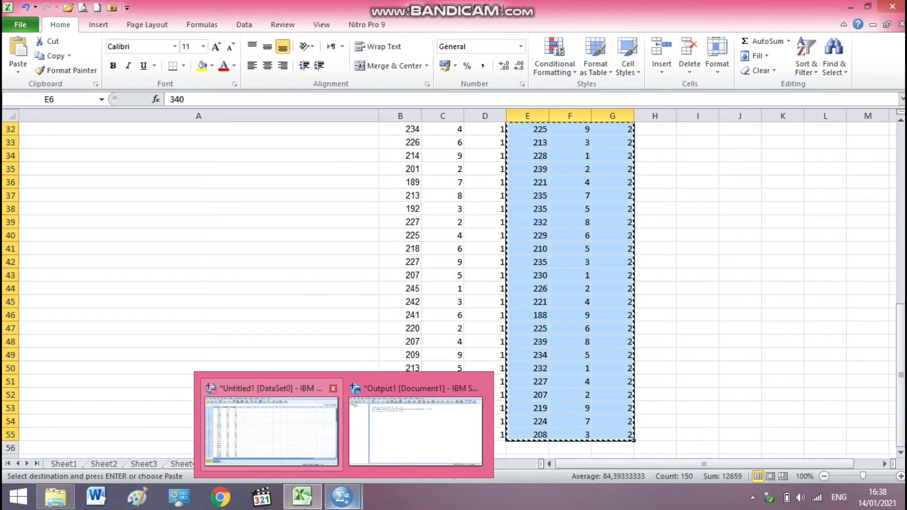
{"action": "left_click", "coordinate": [269, 418]}
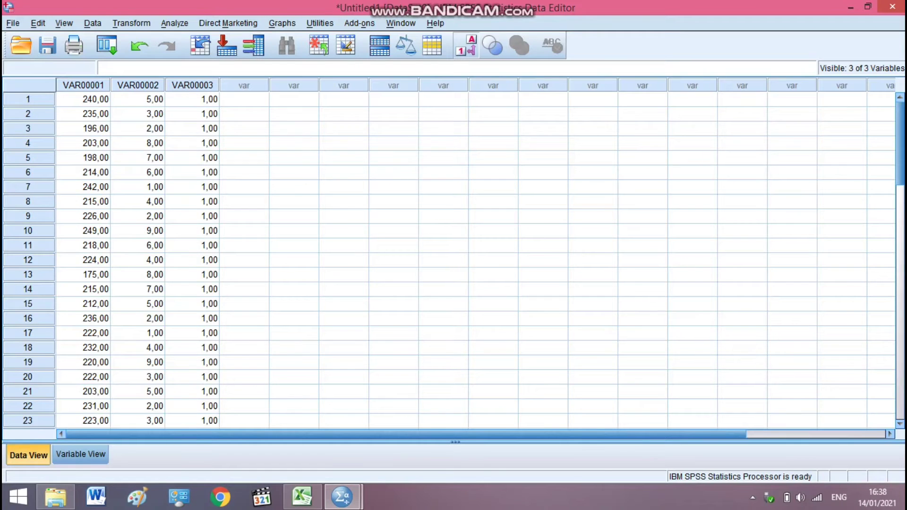
{"action": "scroll", "coordinate": [448, 260], "scroll_direction": "down", "scroll_amount": 10}
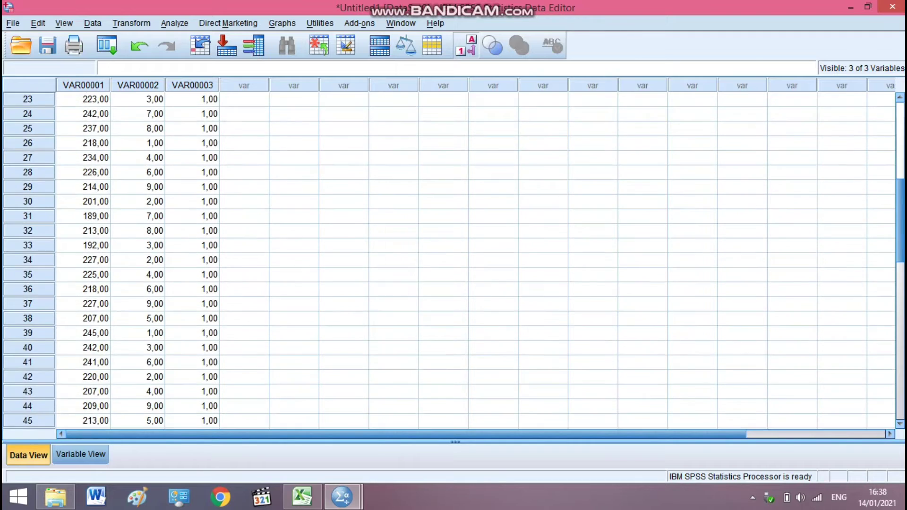
{"action": "scroll", "coordinate": [449, 260], "scroll_direction": "down", "scroll_amount": 1}
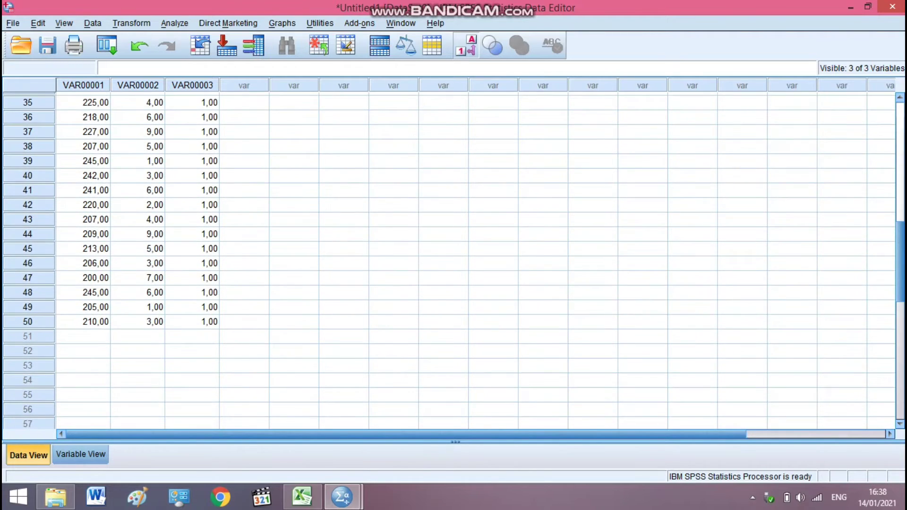
{"action": "left_click", "coordinate": [83, 336]}
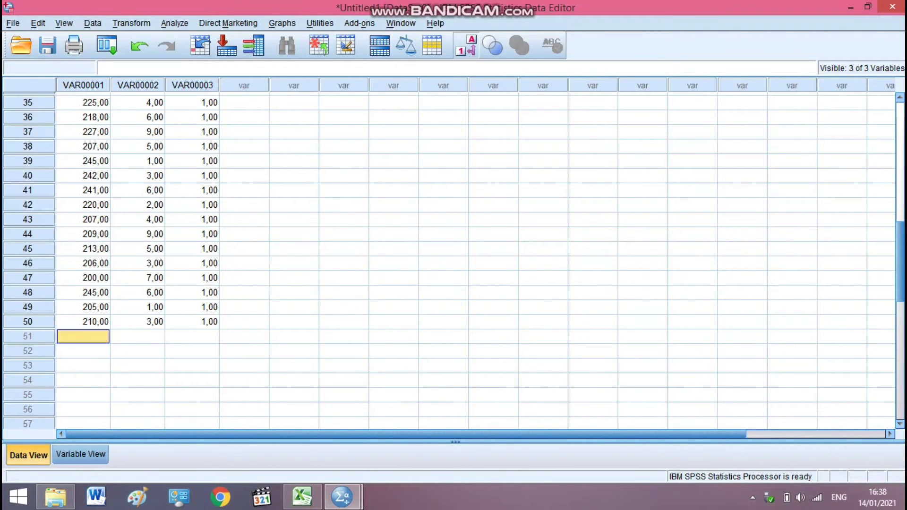
{"action": "key", "text": "ctrl+v"}
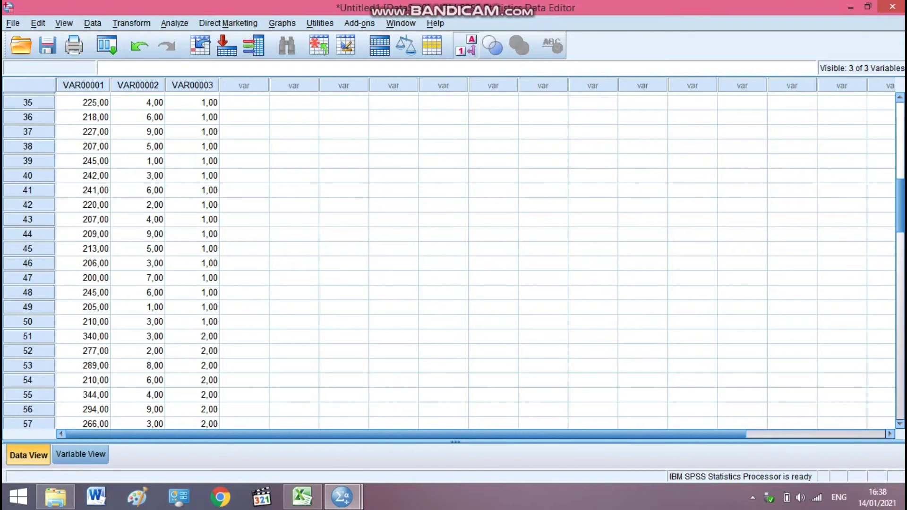
Rename the three variables, in order, as NilaiAkhir, LamaBelajar and Metode
{"action": "scroll", "coordinate": [449, 260], "scroll_direction": "up", "scroll_amount": 12}
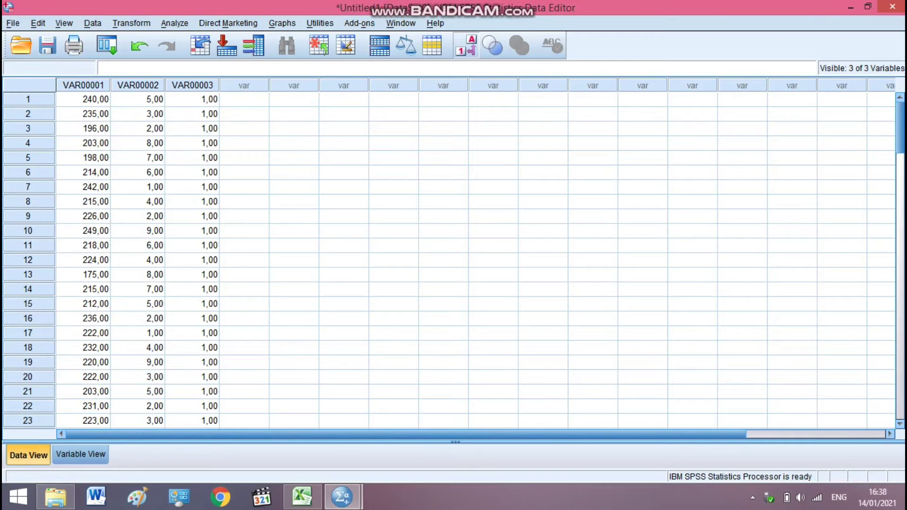
{"action": "key", "text": "ctrl+t"}
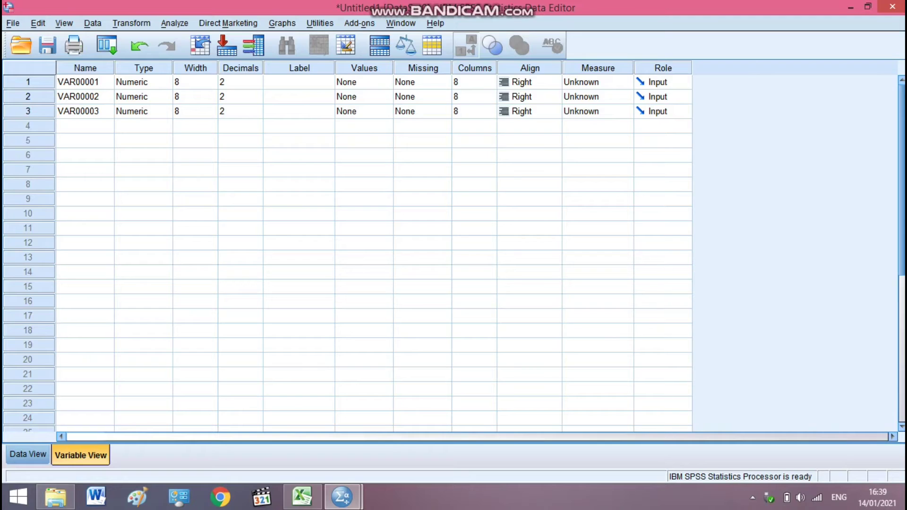
{"action": "left_click", "coordinate": [85, 83]}
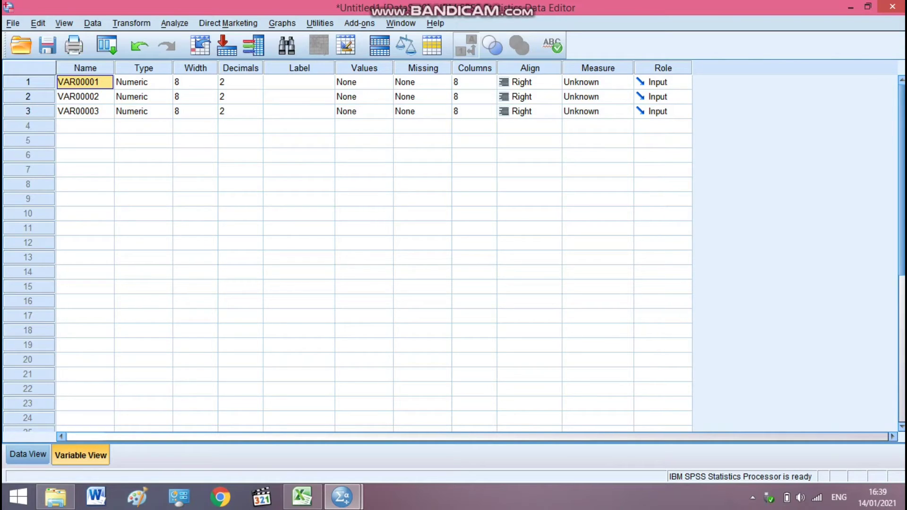
{"action": "type", "text": "Nilai"}
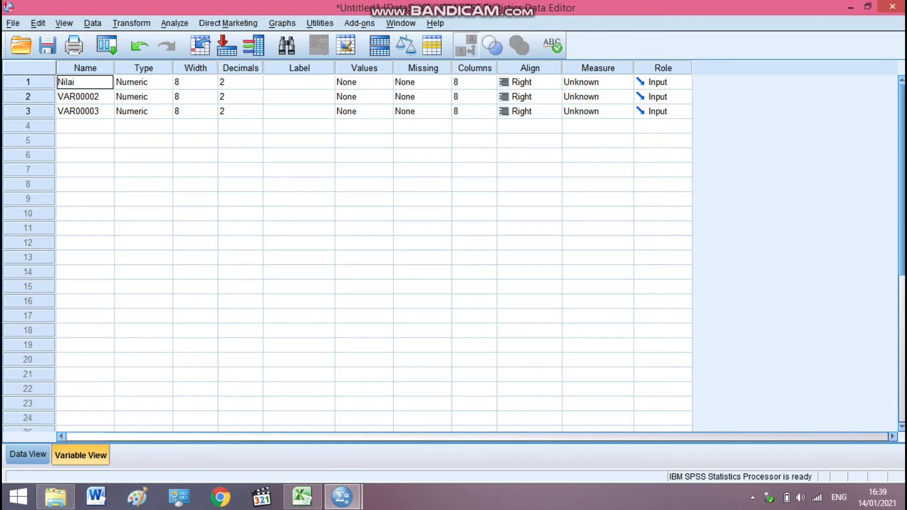
{"action": "type", "text": "Akhir"}
{"action": "key", "text": "Return"}
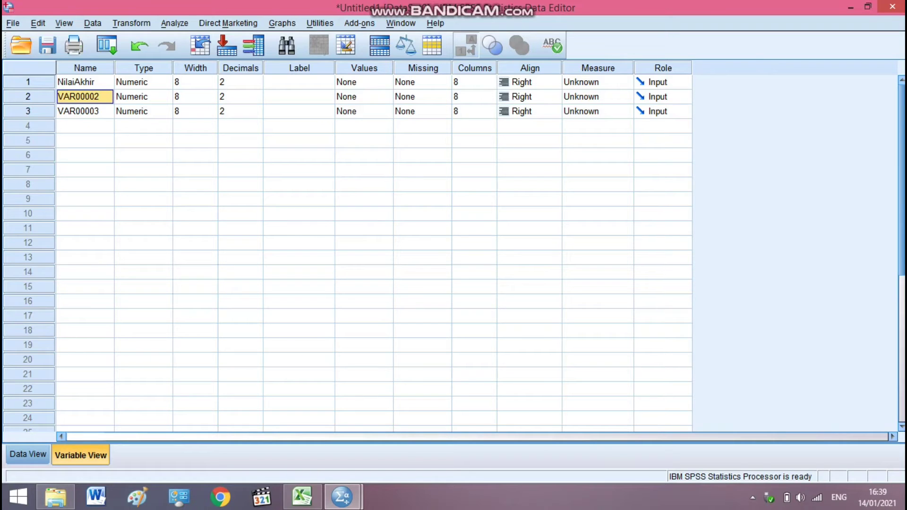
{"action": "type", "text": "Lama"}
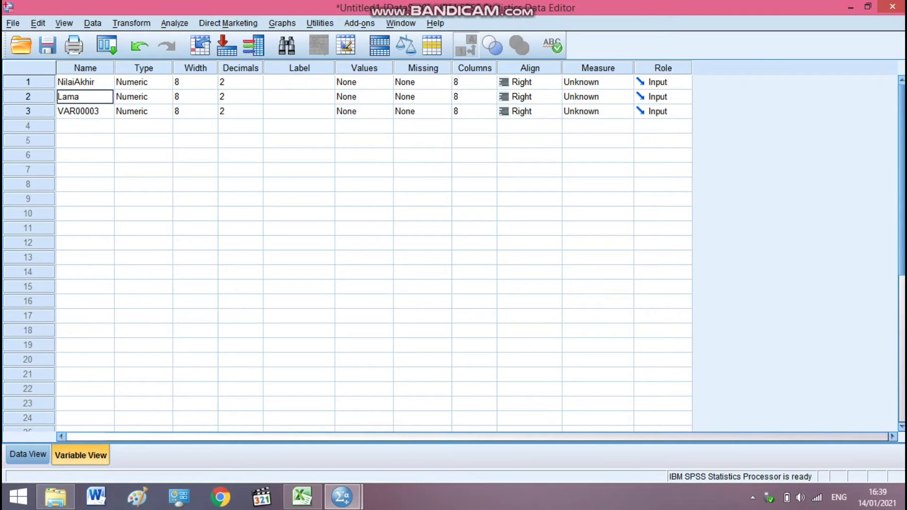
{"action": "type", "text": "Belajar"}
{"action": "key", "text": "Return"}
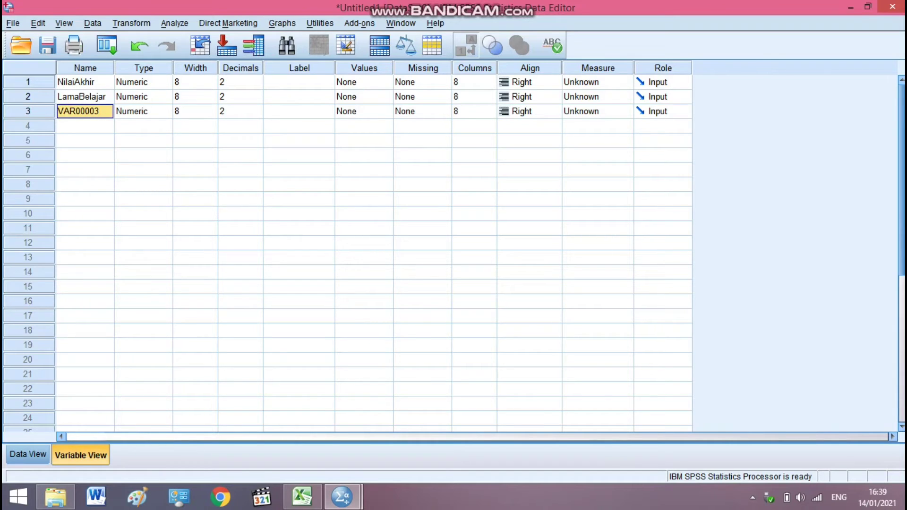
{"action": "type", "text": "Met"}
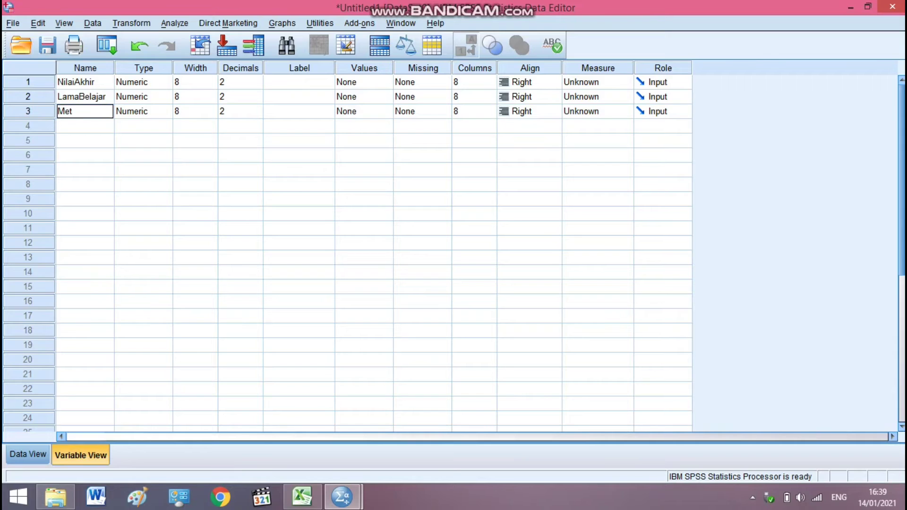
{"action": "type", "text": "ode"}
Define value labels for the Metode variable, 1 as Berkelompok and 2 as Mandiri, and return to the data rows
{"action": "left_click", "coordinate": [356, 111]}
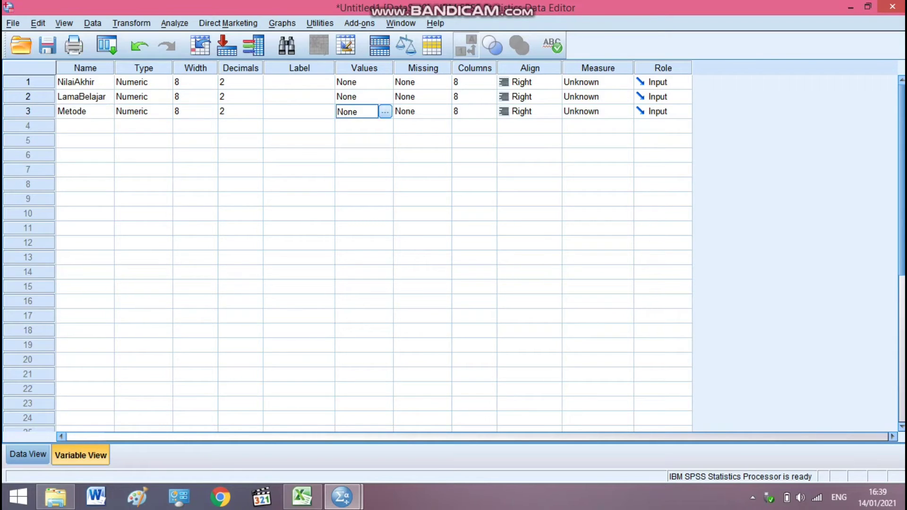
{"action": "left_click", "coordinate": [384, 112]}
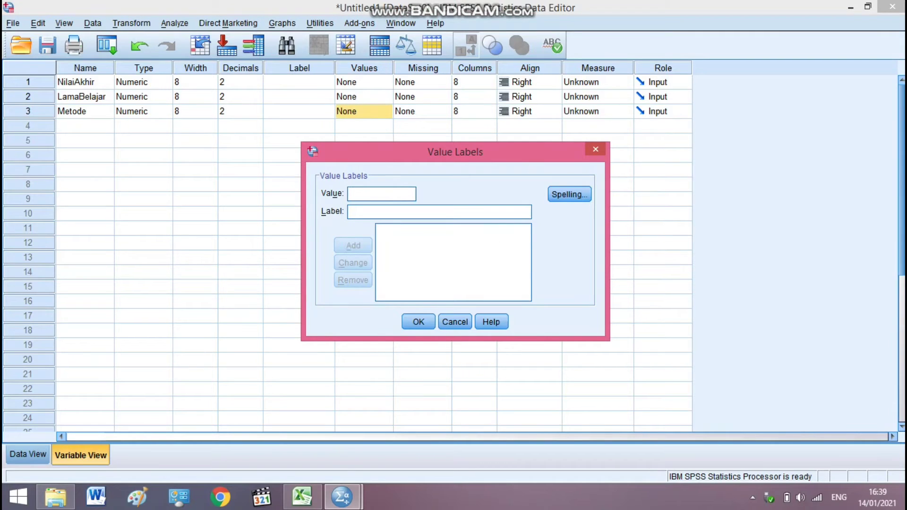
{"action": "type", "text": "1"}
{"action": "type", "text": "Berkelompok"}
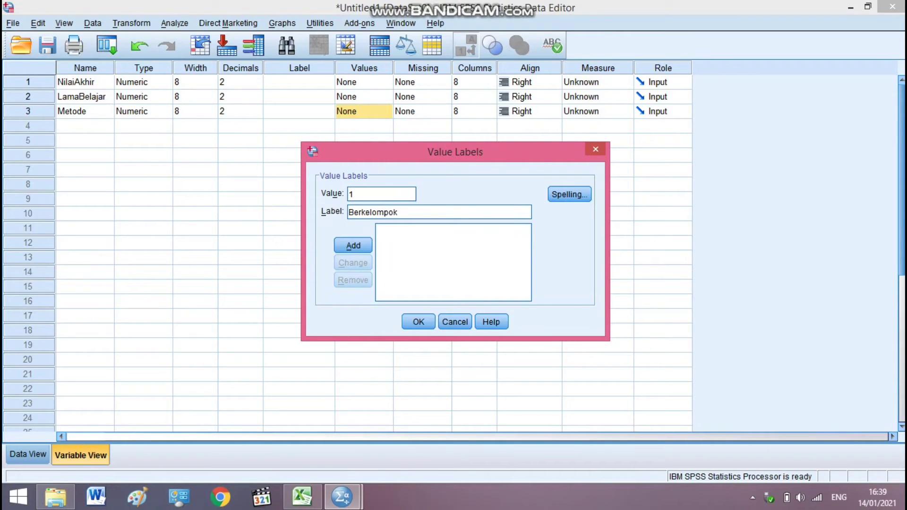
{"action": "left_click", "coordinate": [353, 245]}
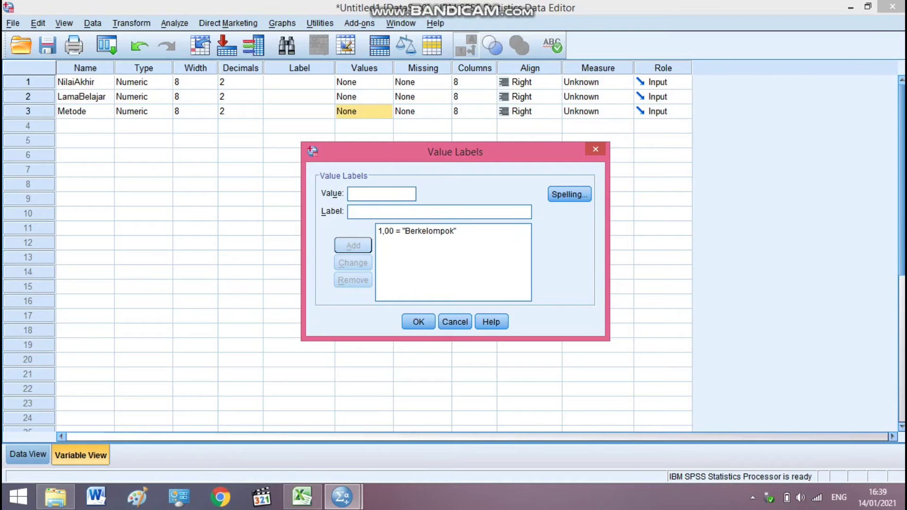
{"action": "type", "text": "2"}
{"action": "type", "text": "Mandi"}
{"action": "type", "text": "ri"}
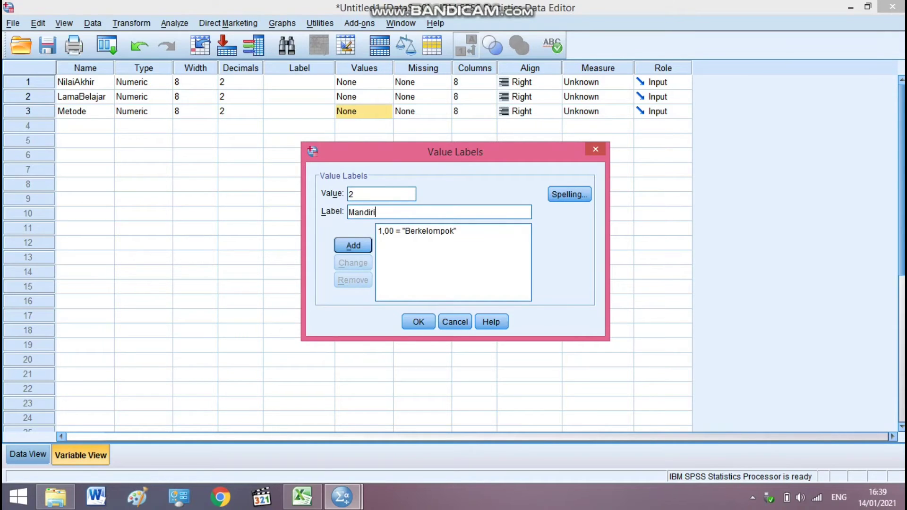
{"action": "key", "text": "Return"}
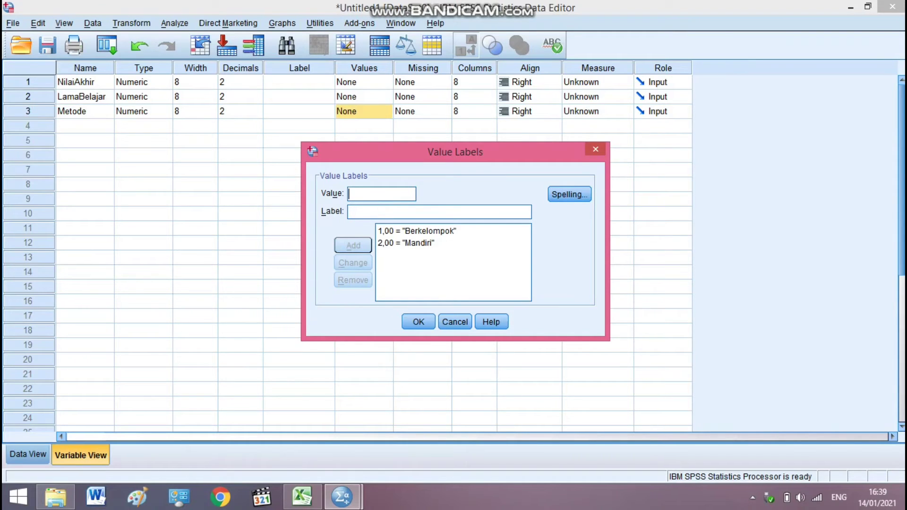
{"action": "left_click", "coordinate": [418, 322]}
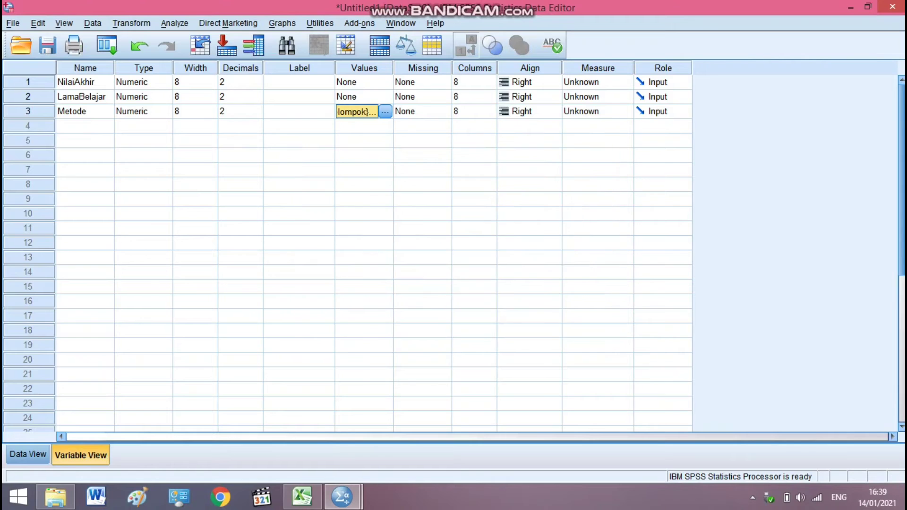
{"action": "left_click", "coordinate": [27, 454]}
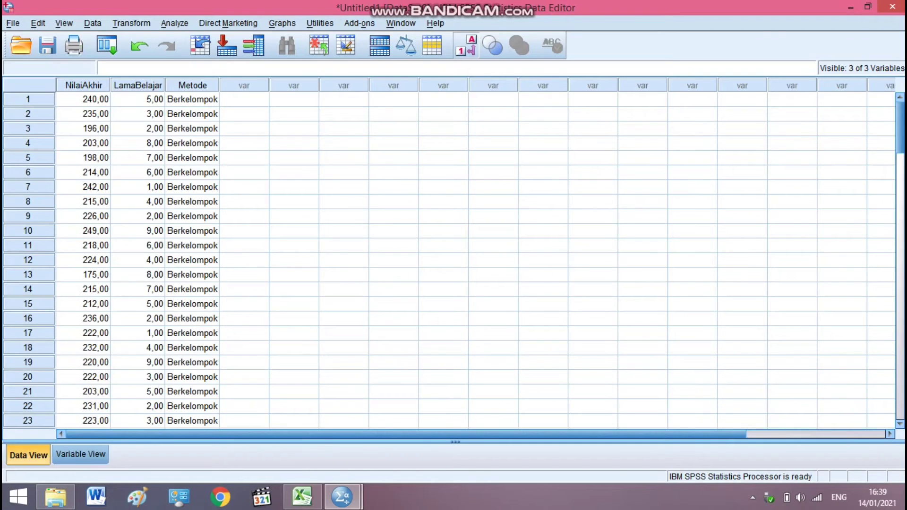
{"action": "left_click_drag", "start_coordinate": [294, 377], "coordinate": [592, 231]}
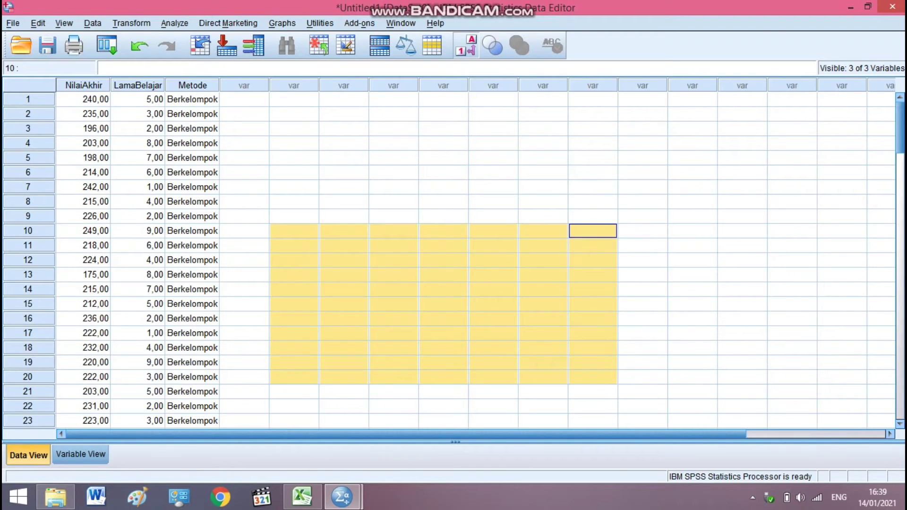
{"action": "left_click", "coordinate": [543, 158]}
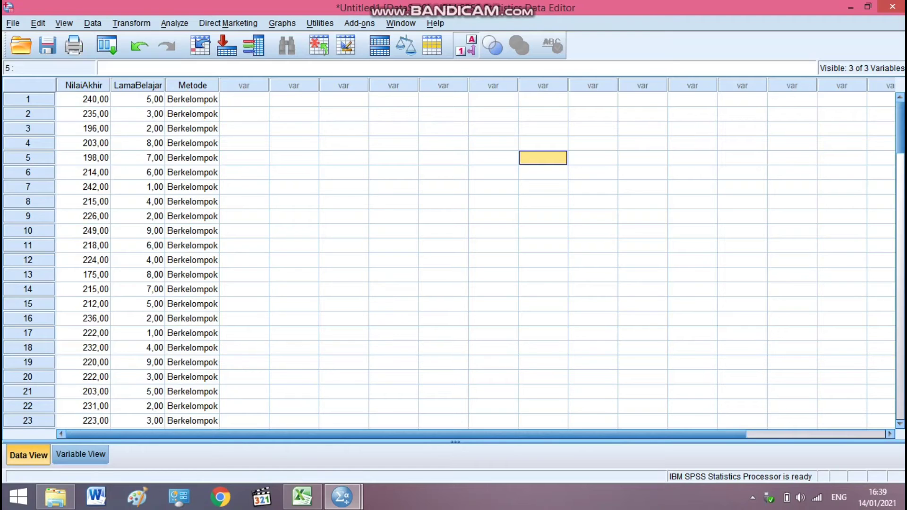
Set up a Univariate general linear model with NilaiAkhir as dependent variable, Metode as fixed factor and LamaBelajar as covariate
{"action": "key", "text": "alt+a"}
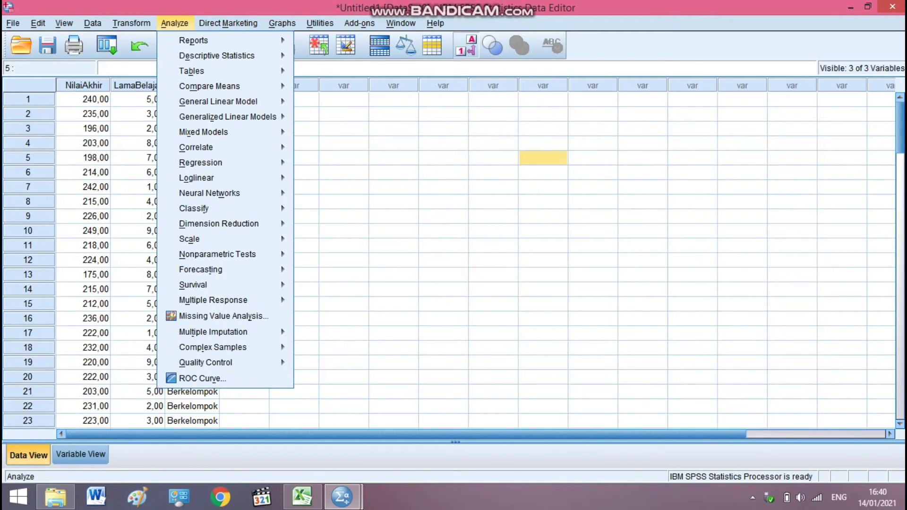
{"action": "mouse_move", "coordinate": [218, 101]}
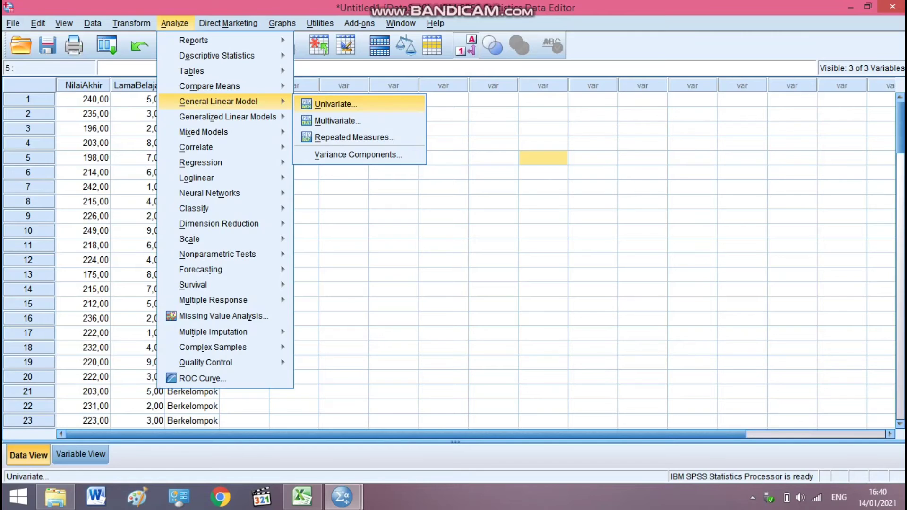
{"action": "key", "text": "Return"}
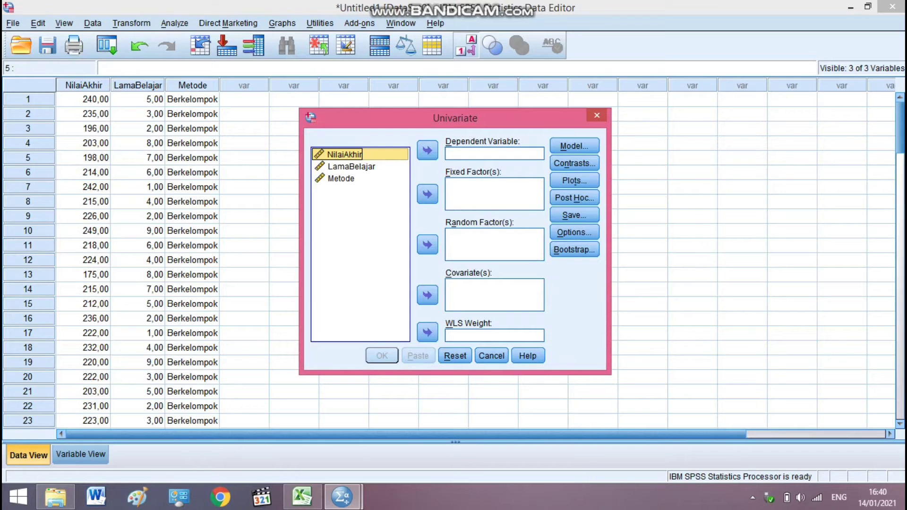
{"action": "left_click", "coordinate": [428, 150]}
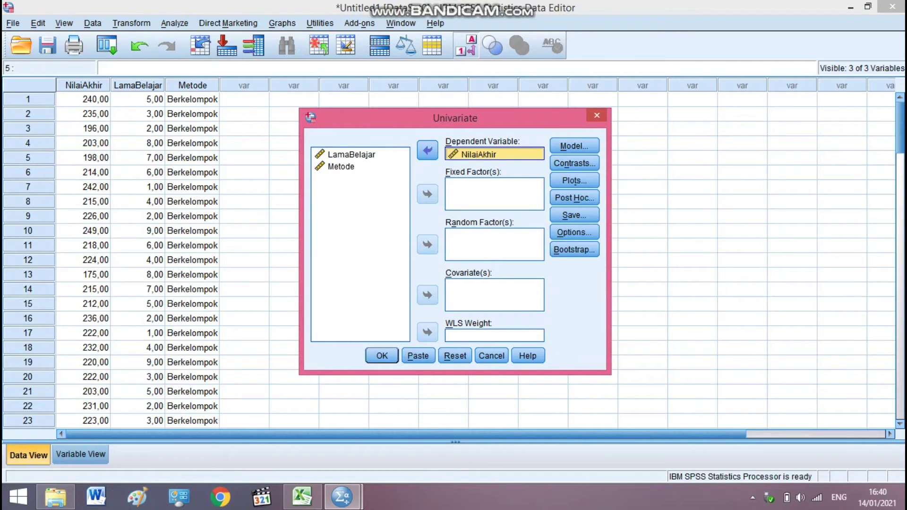
{"action": "left_click", "coordinate": [341, 166]}
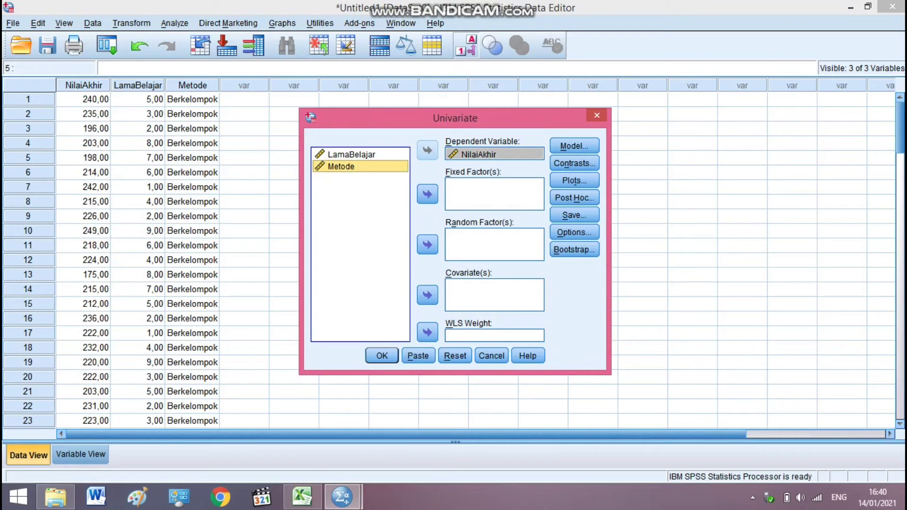
{"action": "left_click", "coordinate": [427, 194]}
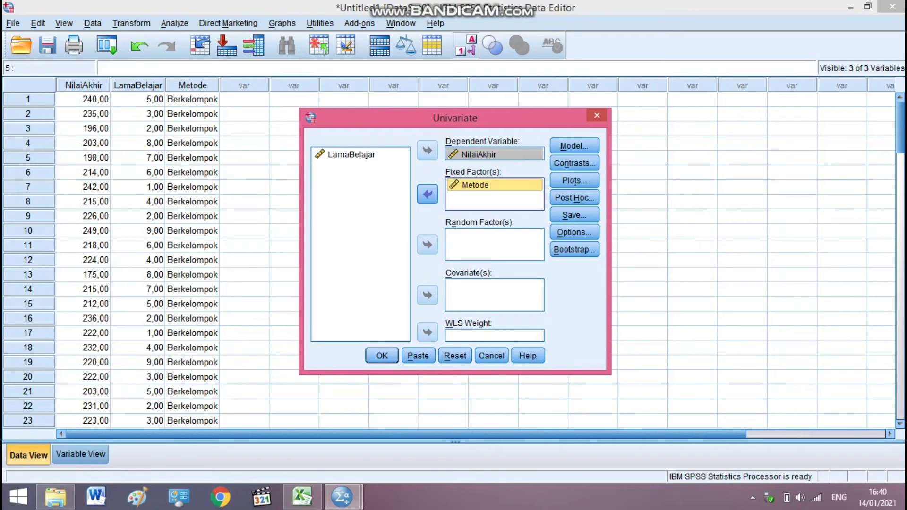
{"action": "left_click", "coordinate": [352, 154]}
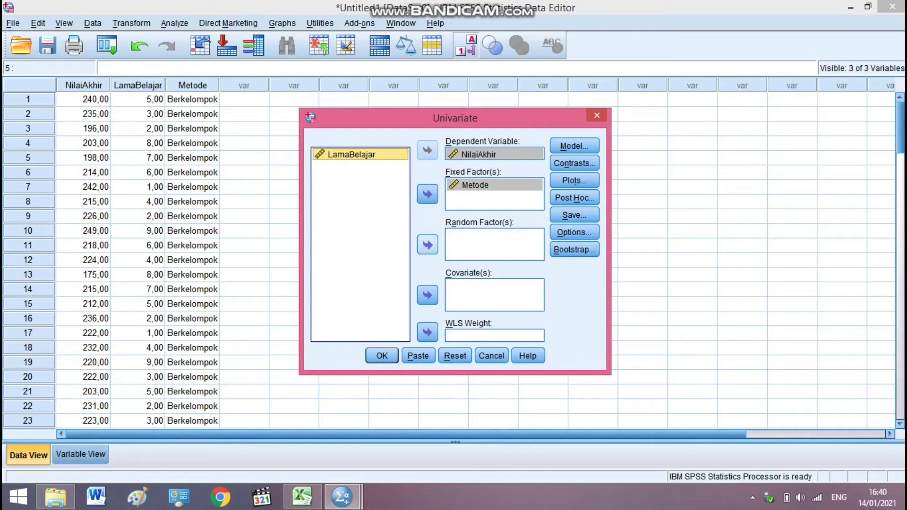
{"action": "left_click", "coordinate": [428, 295]}
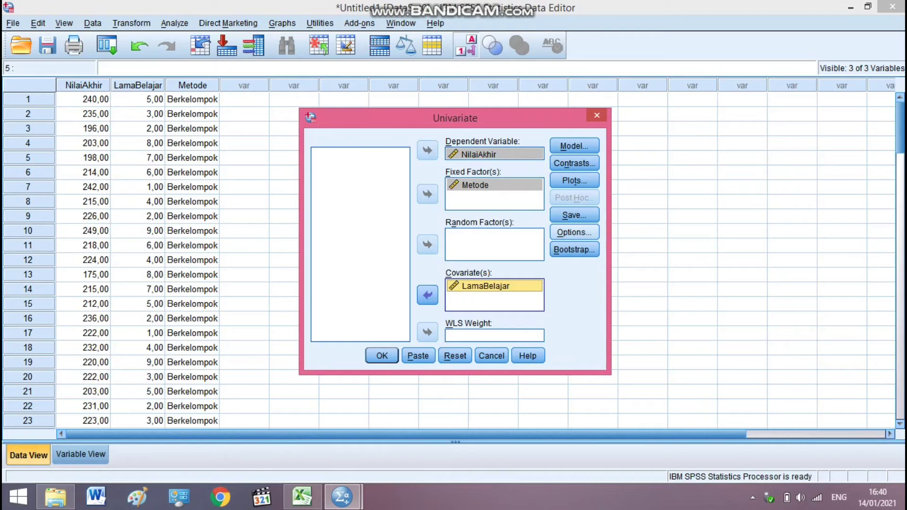
In the Univariate options, request estimated marginal means for Metode and enable the comparison of main effects
{"action": "left_click", "coordinate": [574, 233]}
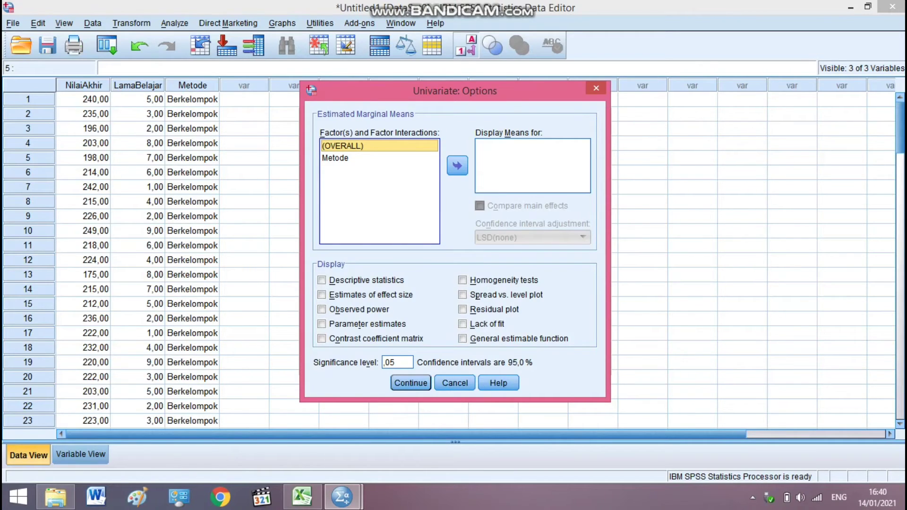
{"action": "left_click", "coordinate": [335, 159]}
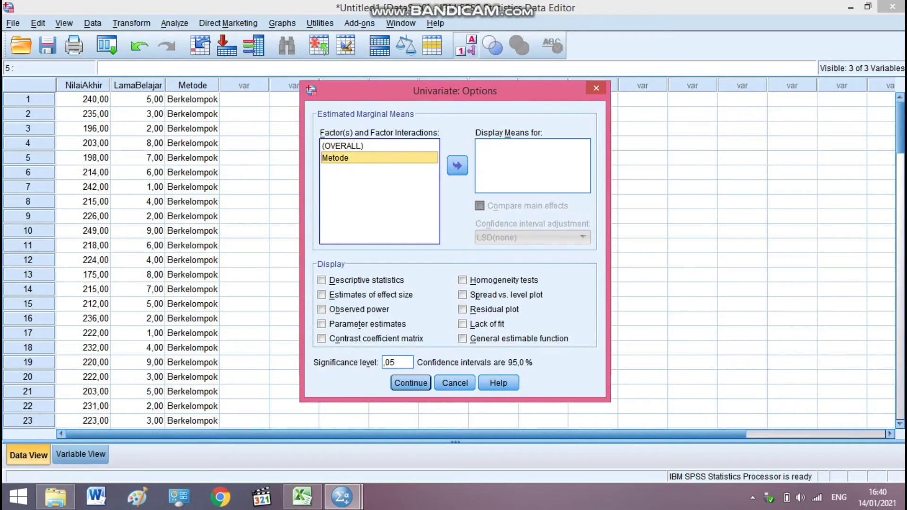
{"action": "left_click", "coordinate": [457, 166]}
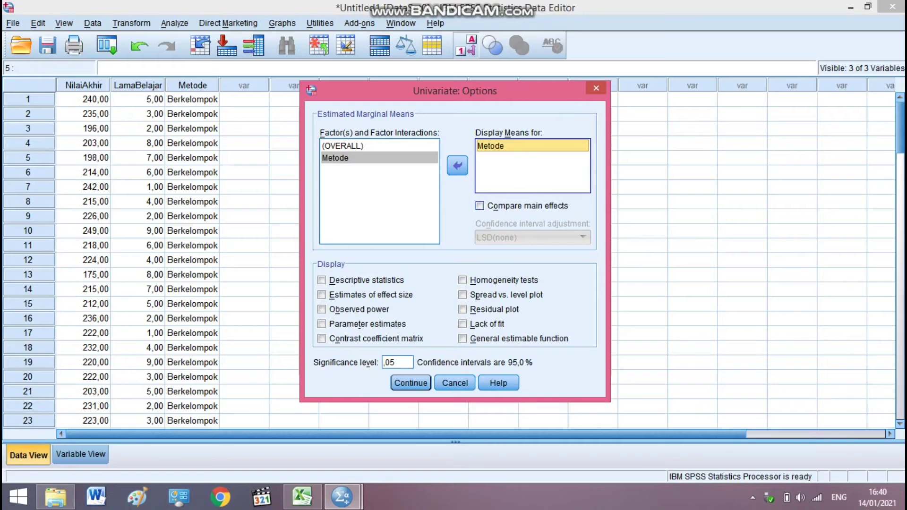
{"action": "left_click", "coordinate": [479, 206]}
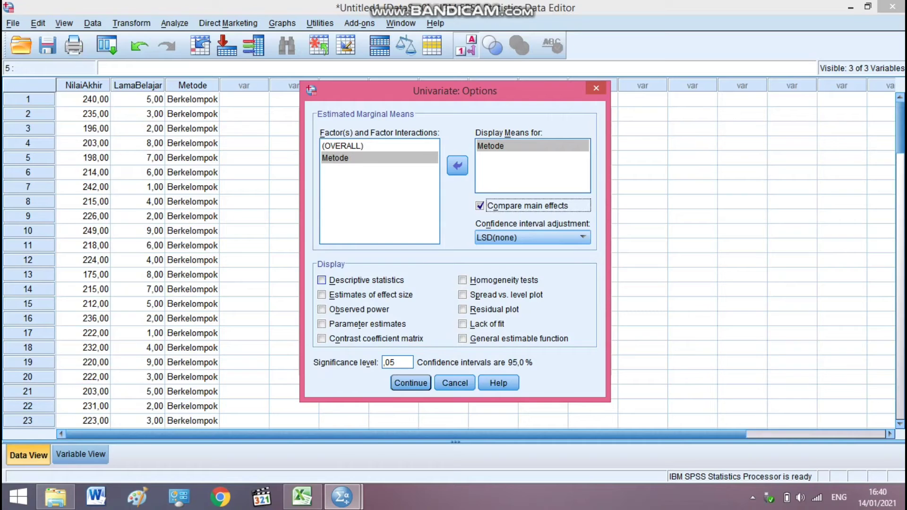
Include descriptive statistics, parameter estimates and homogeneity tests in the Univariate output, and accept the options
{"action": "left_click", "coordinate": [322, 280]}
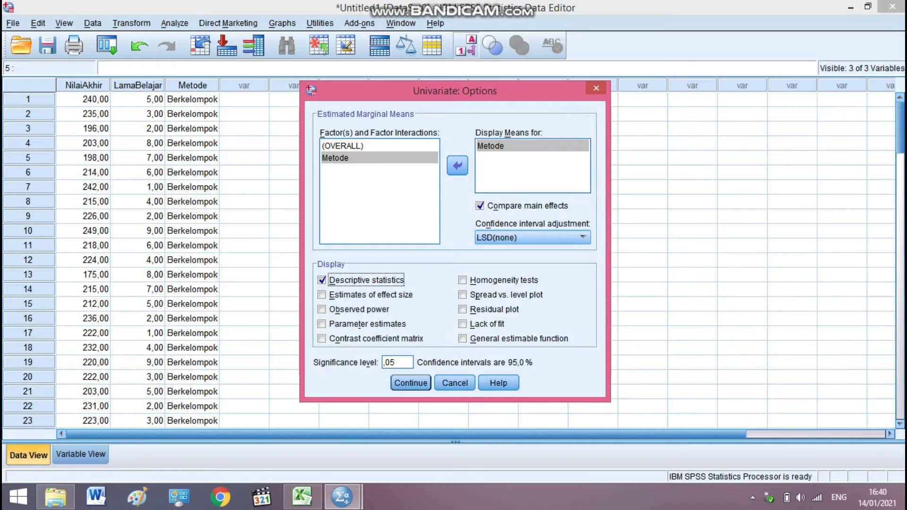
{"action": "left_click", "coordinate": [322, 324]}
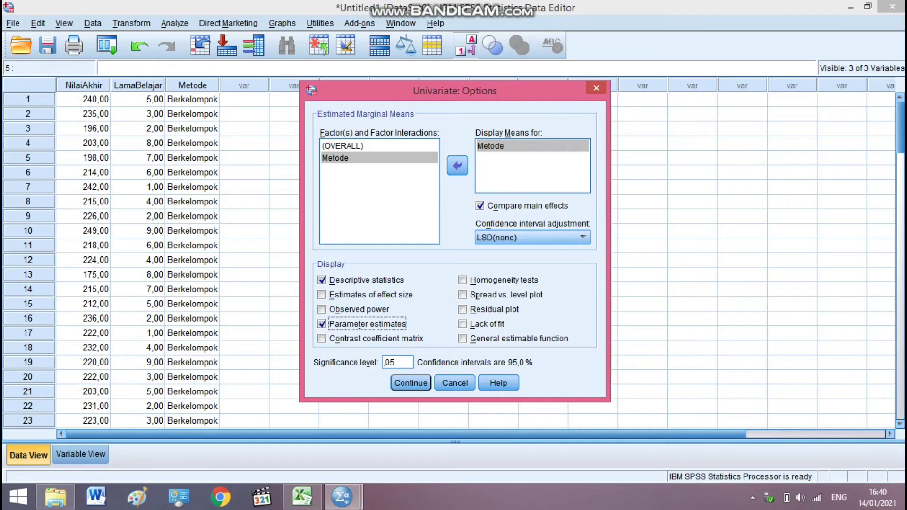
{"action": "left_click", "coordinate": [462, 280]}
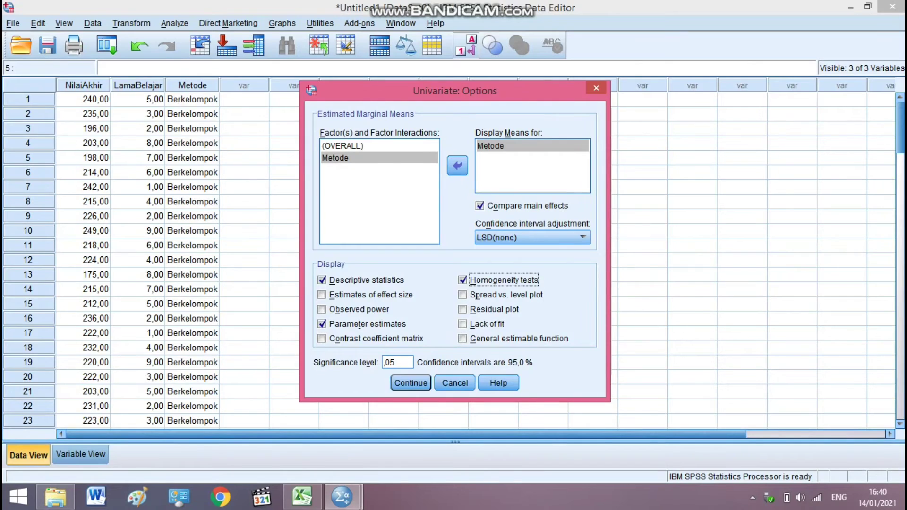
{"action": "left_click", "coordinate": [410, 383]}
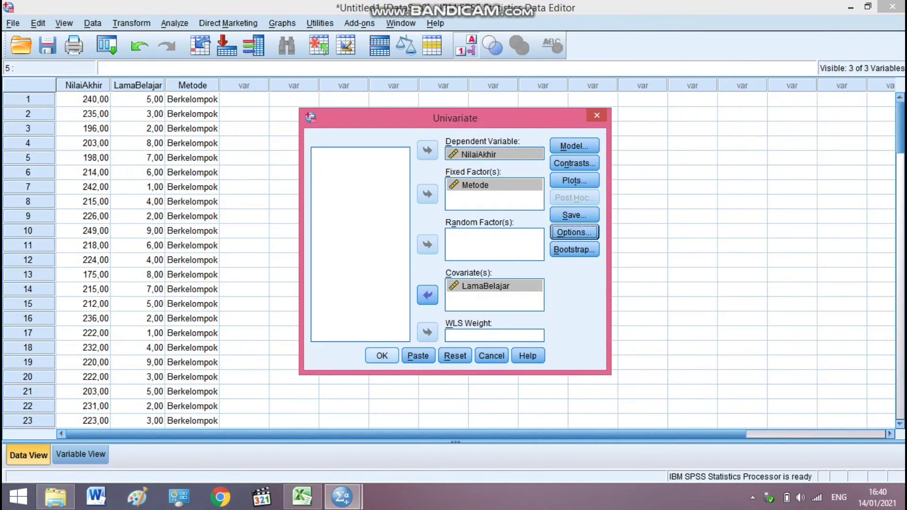
Run the Univariate analysis and examine the output through the Tests of Between-Subjects Effects table
{"action": "key", "text": "Return"}
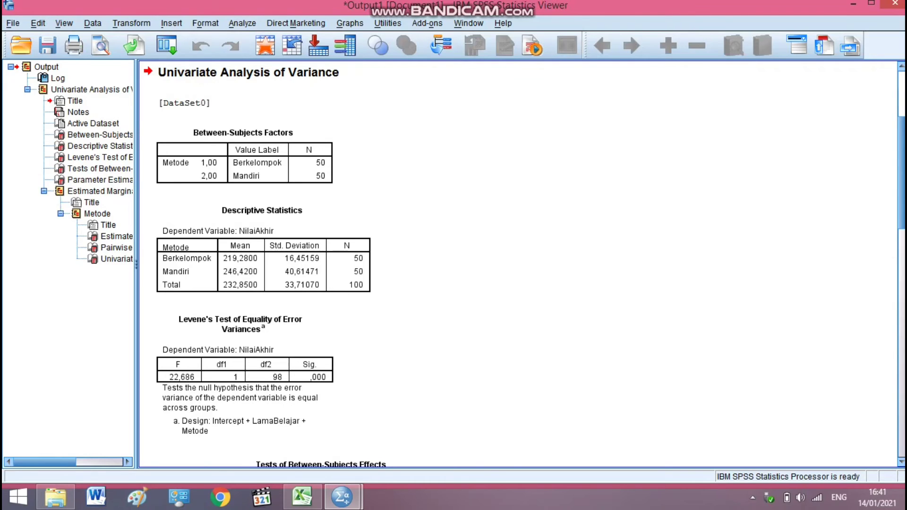
{"action": "scroll", "coordinate": [519, 264], "scroll_direction": "down", "scroll_amount": 5}
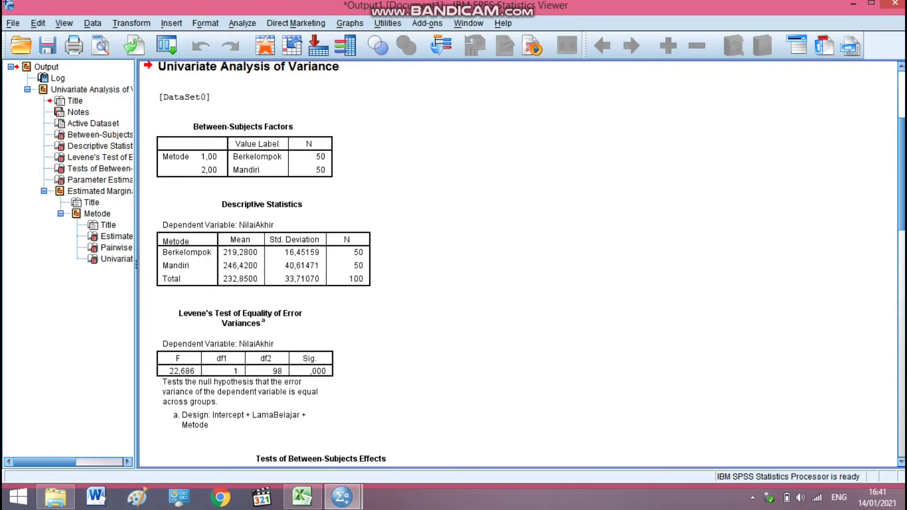
{"action": "scroll", "coordinate": [520, 264], "scroll_direction": "down", "scroll_amount": 3}
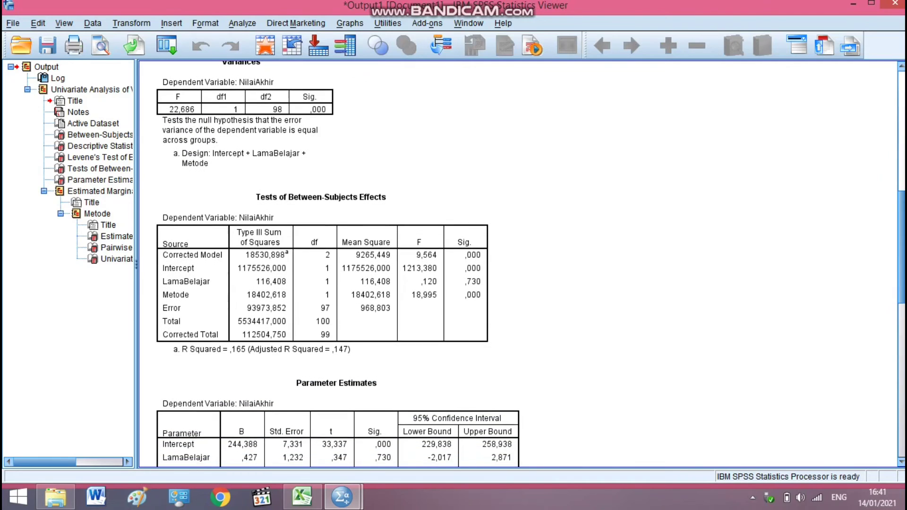
{"action": "scroll", "coordinate": [520, 265], "scroll_direction": "down", "scroll_amount": 1}
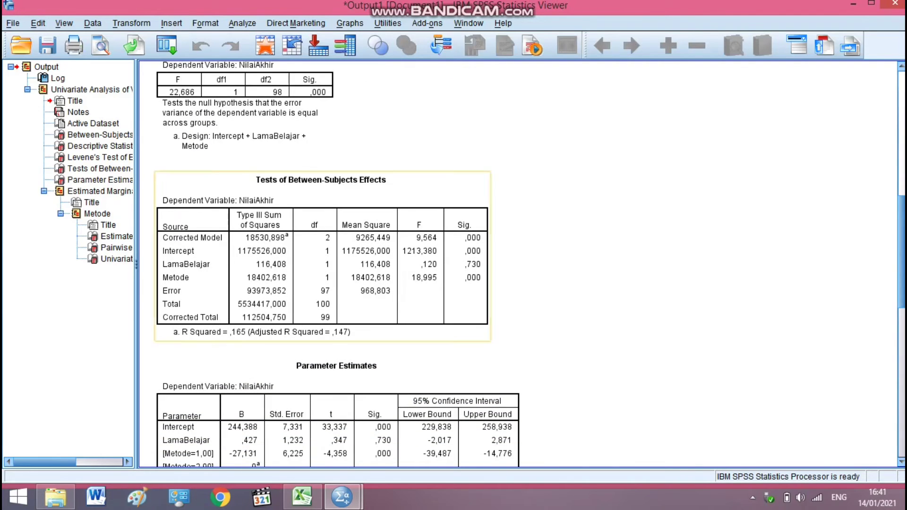